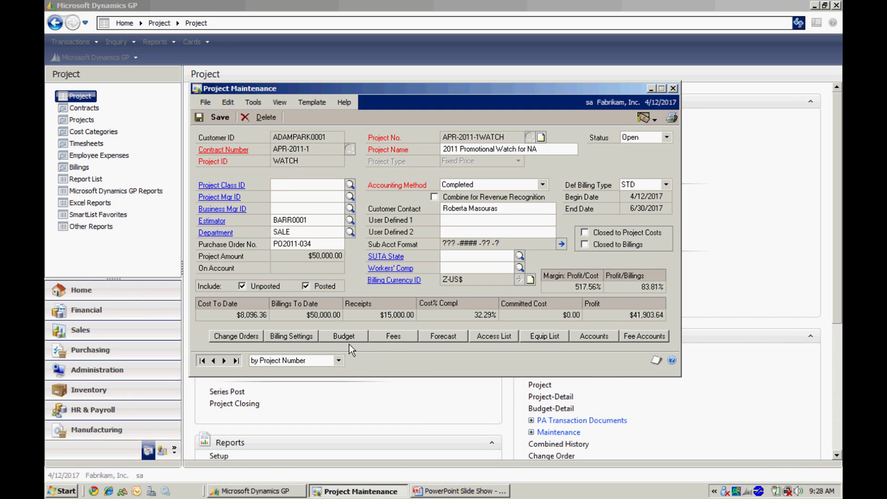
# Review the $50,000.00 WATCH fee's periodic schedule: $15,000 in period 4, $35,000 in period 6.
pyautogui.click(390, 337)
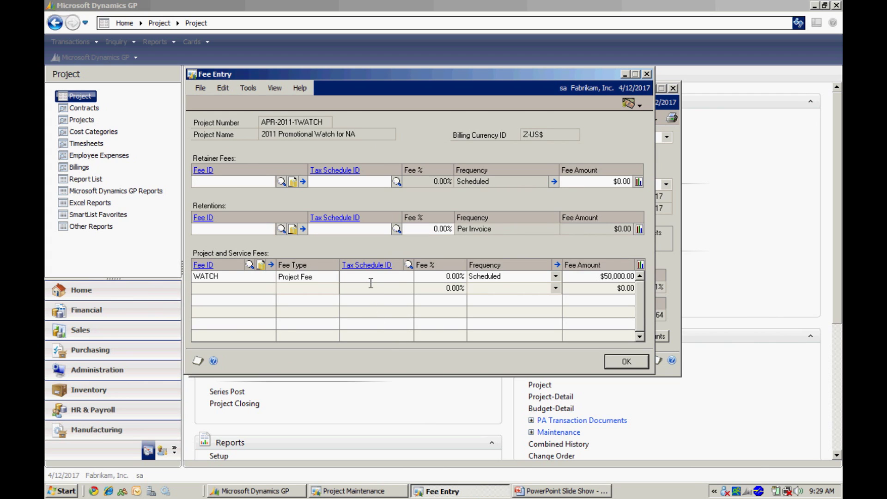
pyautogui.click(617, 276)
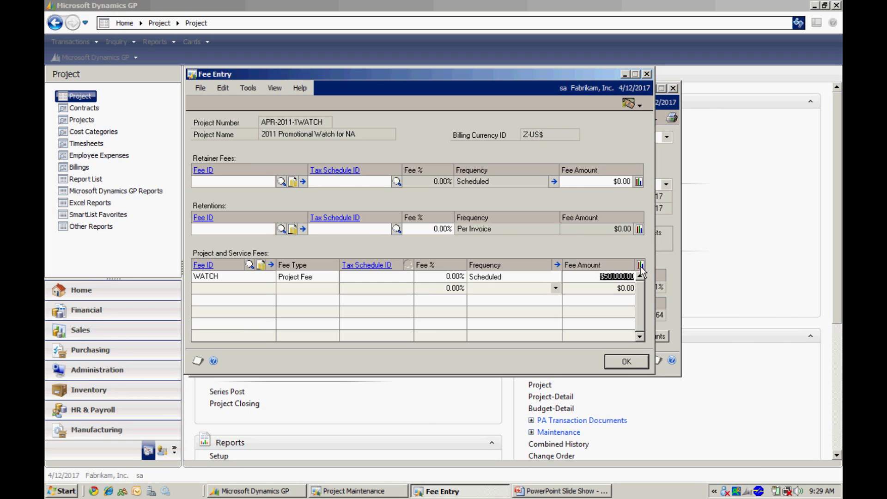
pyautogui.click(640, 267)
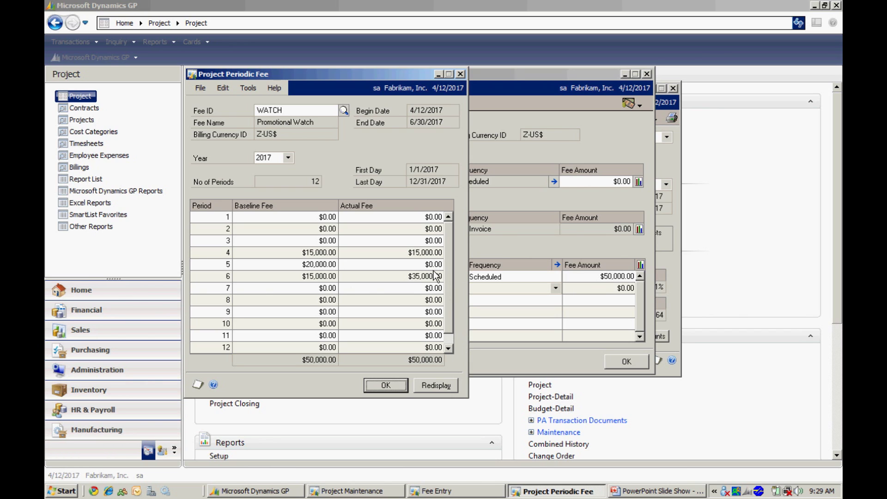
pyautogui.click(387, 387)
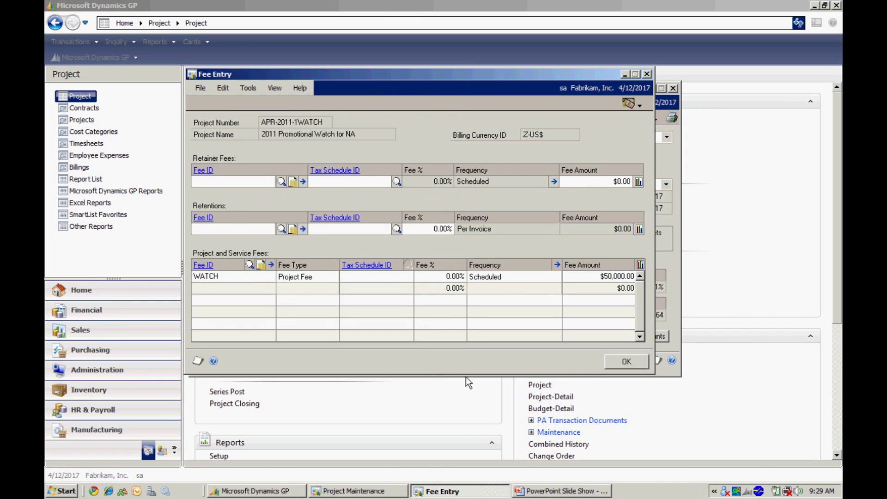
# Close the WATCH fee entry and bring up the project's budget maintenance.
pyautogui.click(625, 362)
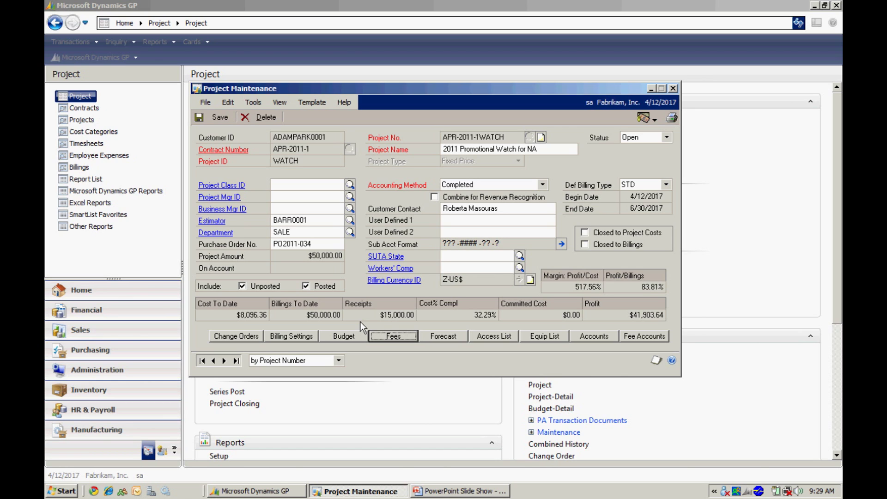
pyautogui.click(343, 337)
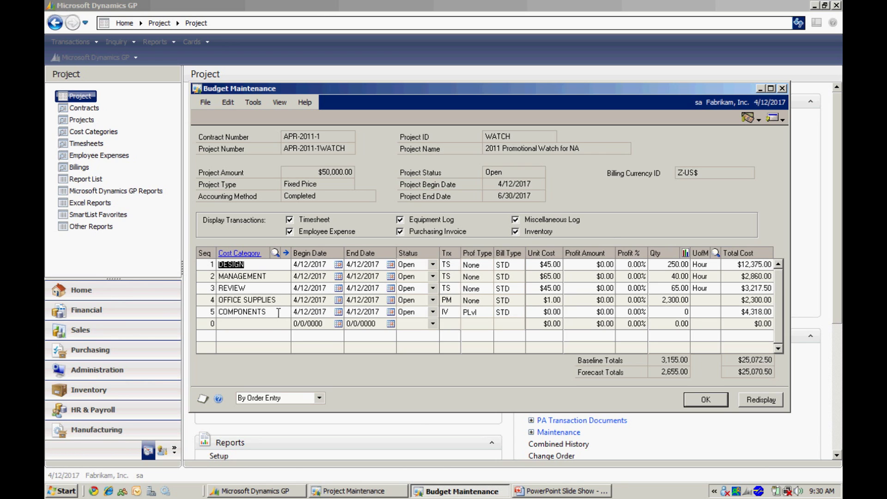
# Select the COMPONENTS cost category line in the WATCH budget.
pyautogui.click(279, 312)
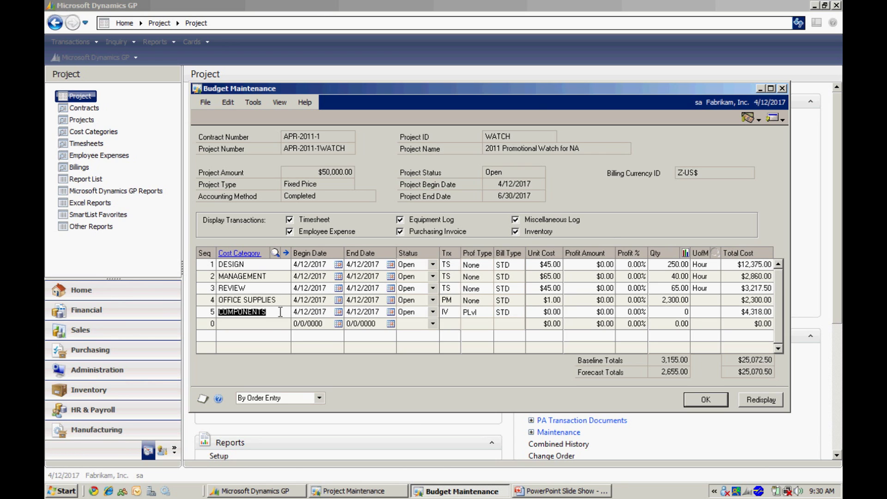
pyautogui.click(287, 254)
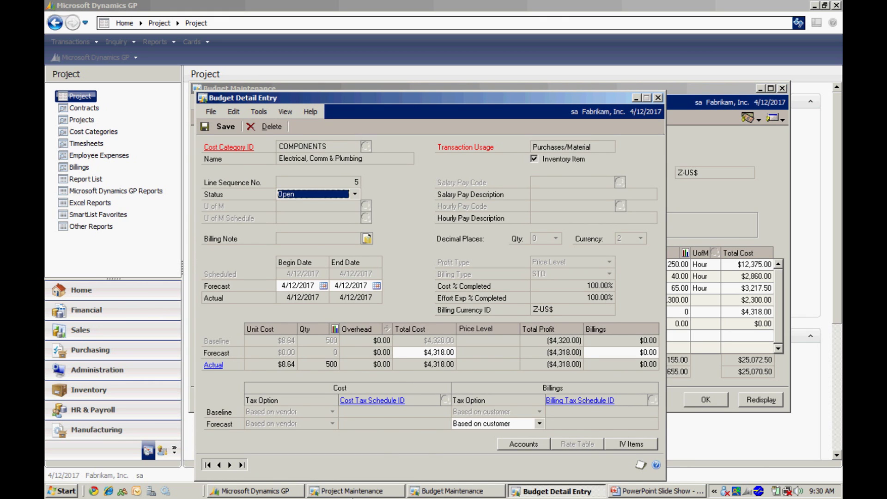
pyautogui.click(631, 445)
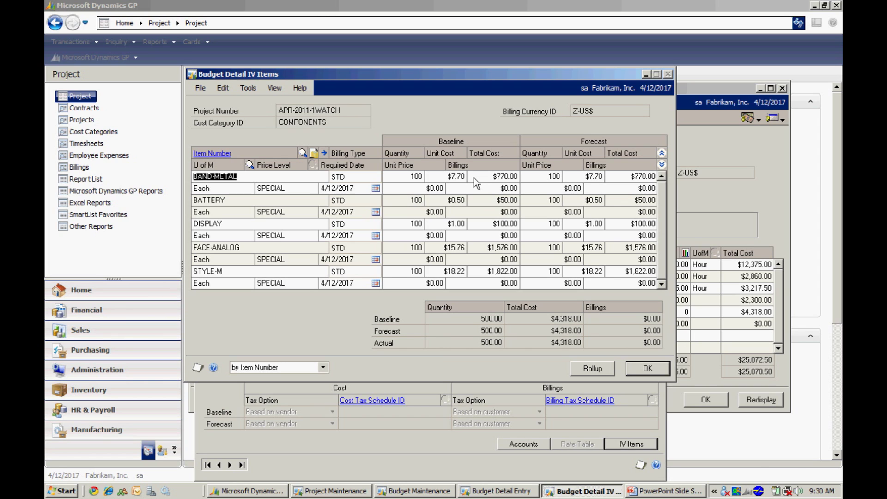
pyautogui.click(645, 369)
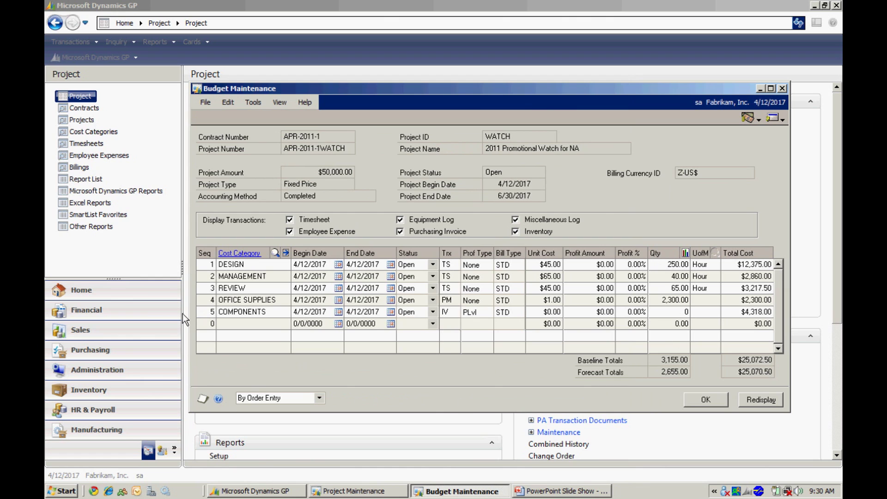
pyautogui.click(277, 267)
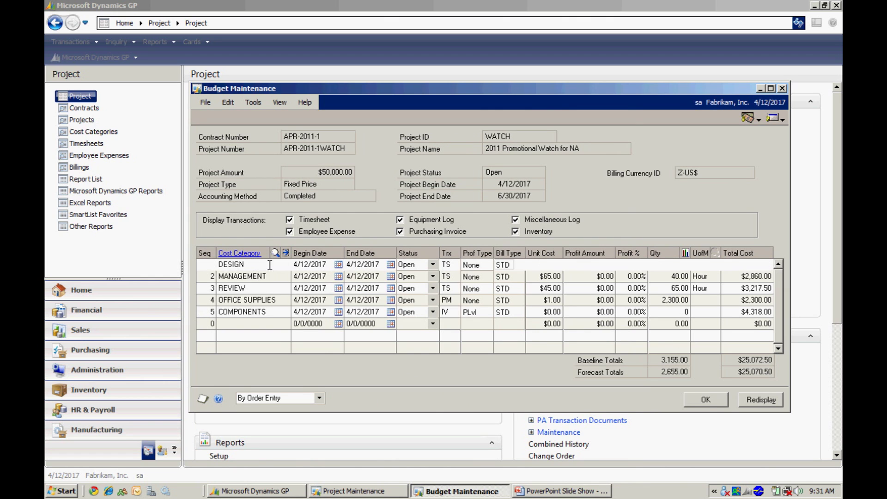
pyautogui.click(286, 254)
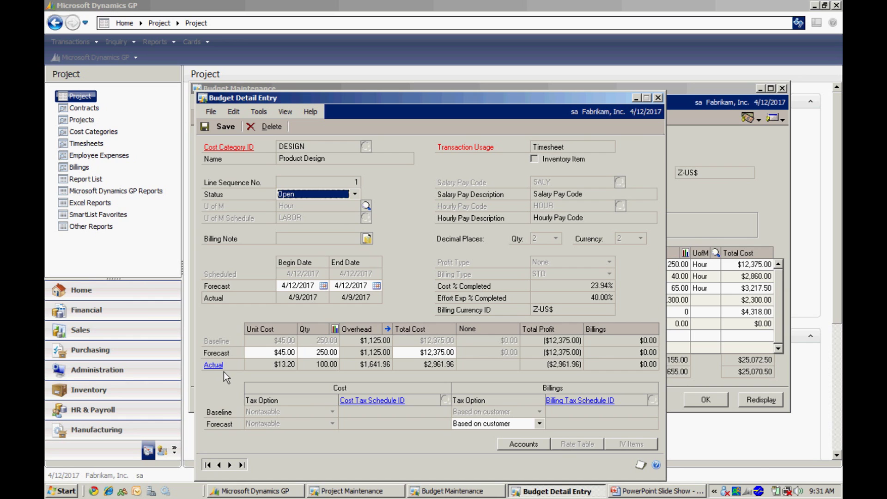
# Look up the three posted 4/9/2017 DESIGN timesheets behind the $2,961.96 actual cost.
pyautogui.click(213, 366)
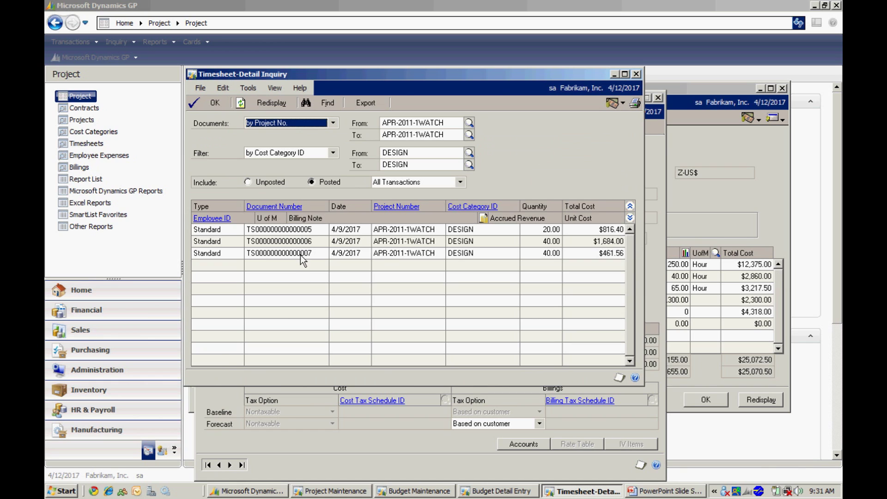
# Inspect the first DESIGN timesheet's employee details, then close the timesheet and DESIGN detail windows.
pyautogui.click(629, 218)
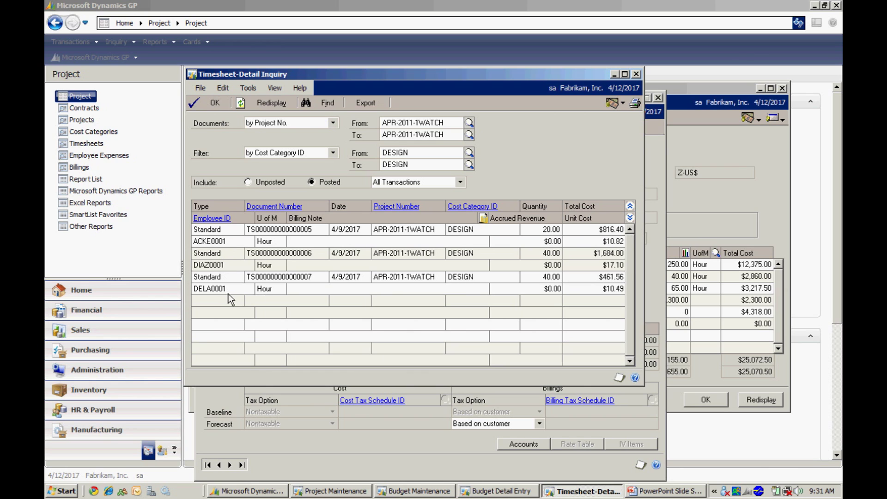
pyautogui.click(245, 236)
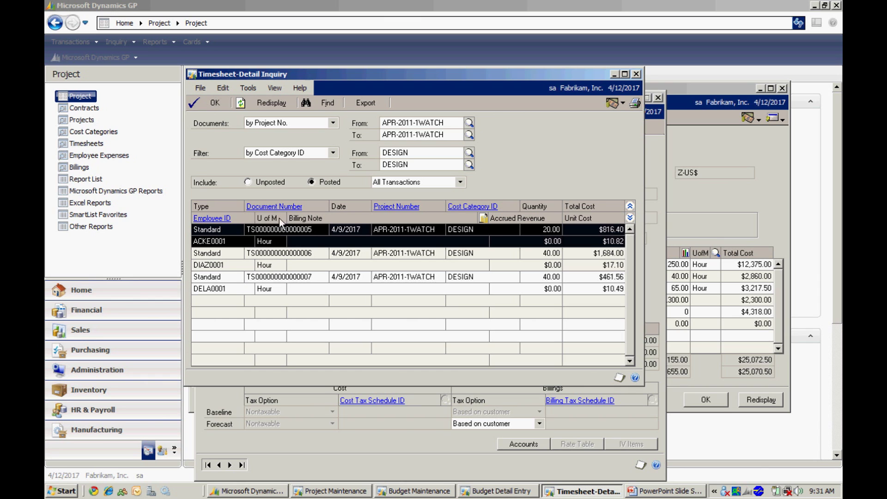
pyautogui.click(274, 206)
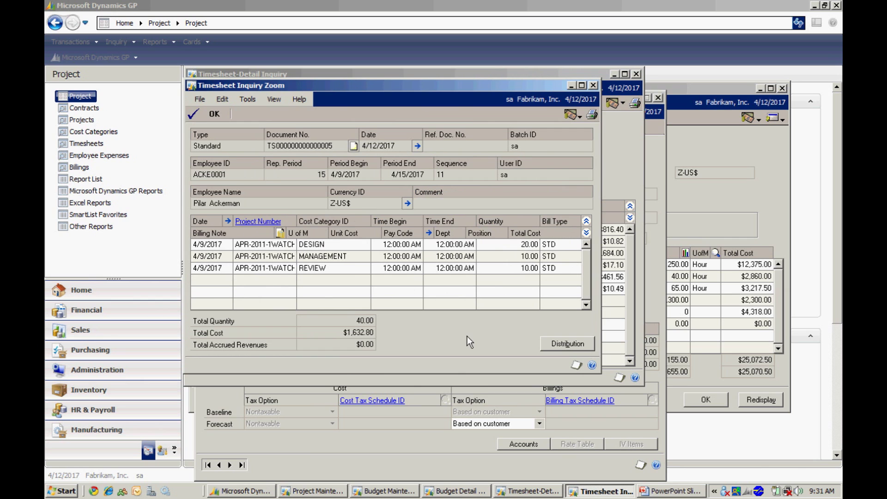
pyautogui.click(656, 98)
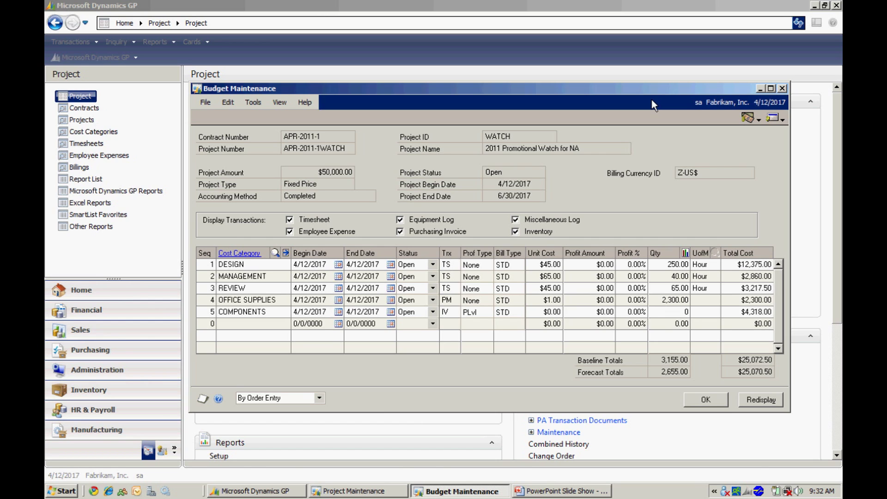
# Close the WATCH Budget Maintenance window.
pyautogui.click(704, 401)
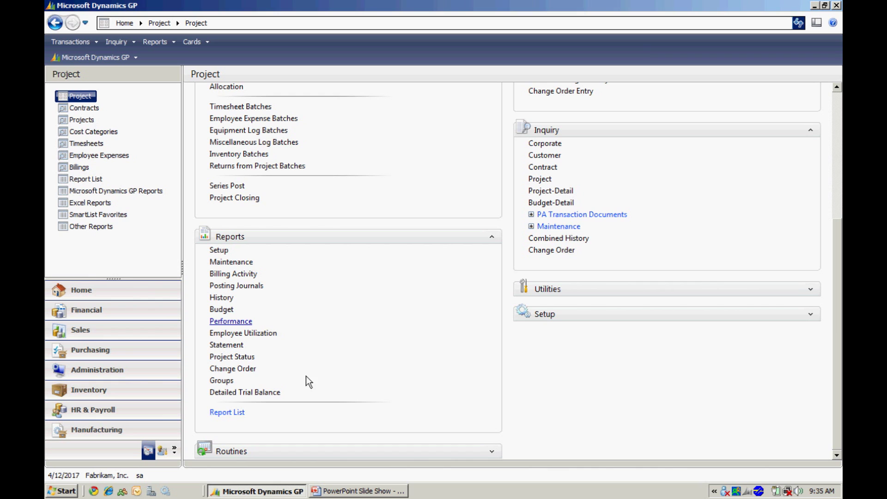
# Print the Projects in Progress performance report for WATCH to a maximized screen output.
pyautogui.click(229, 321)
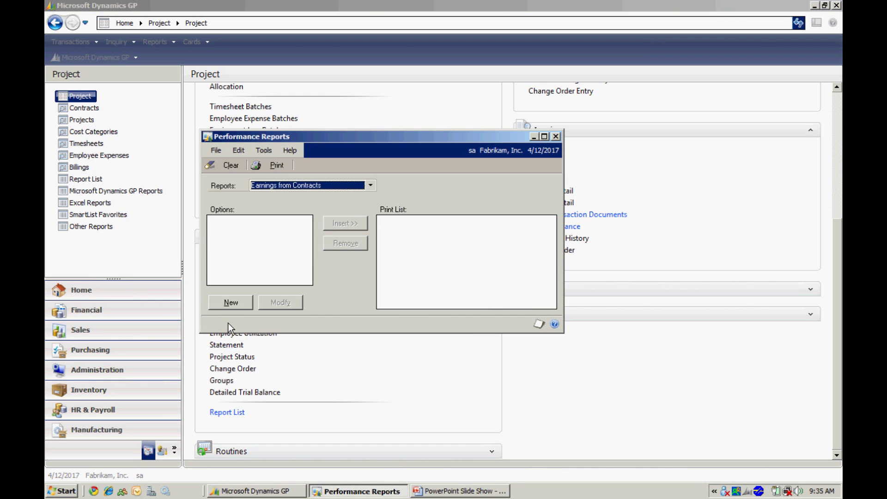
pyautogui.click(370, 185)
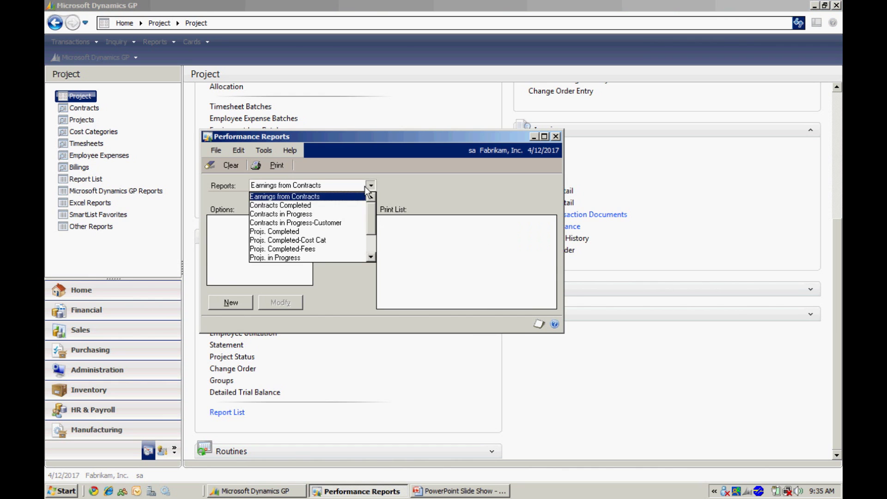
pyautogui.click(303, 256)
pyautogui.click(223, 222)
pyautogui.click(336, 222)
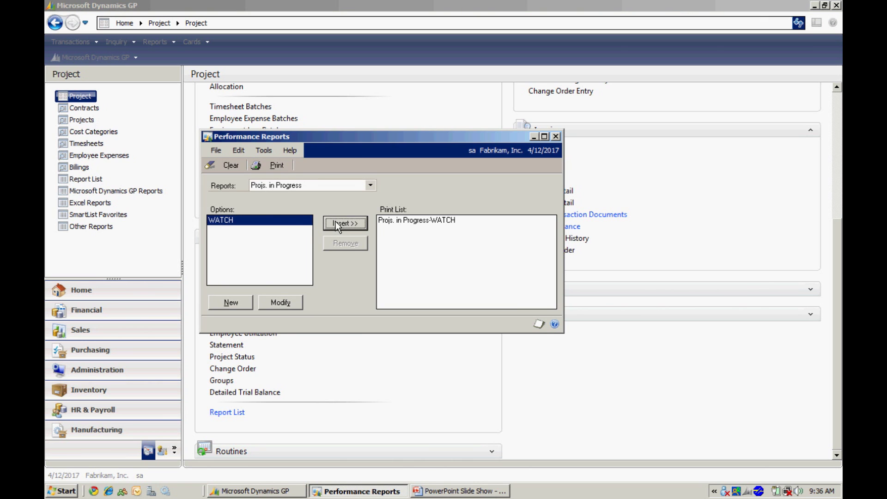
pyautogui.click(272, 168)
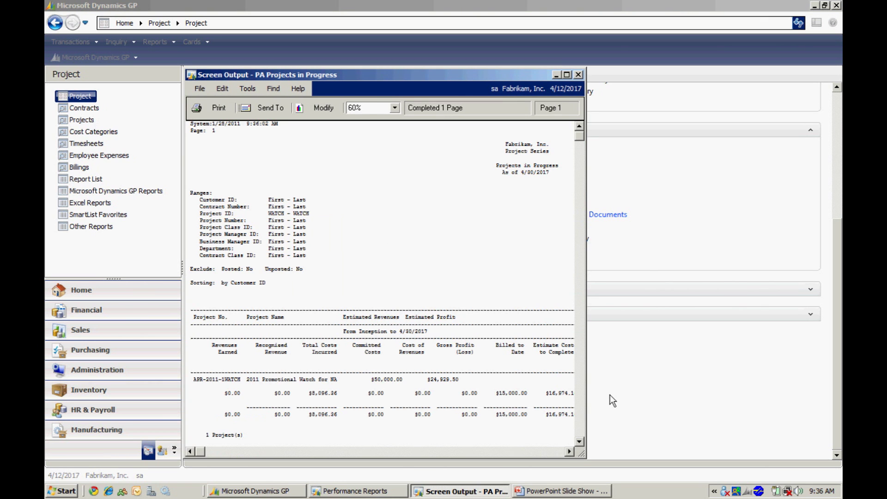
pyautogui.click(566, 75)
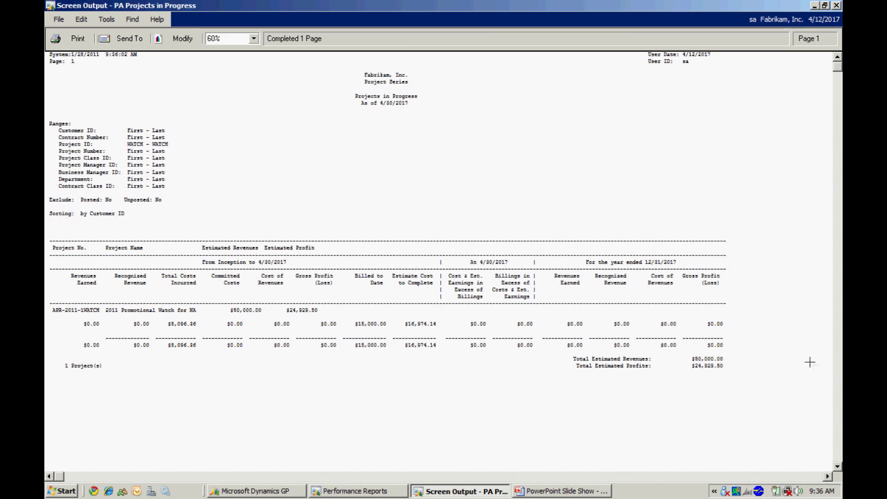